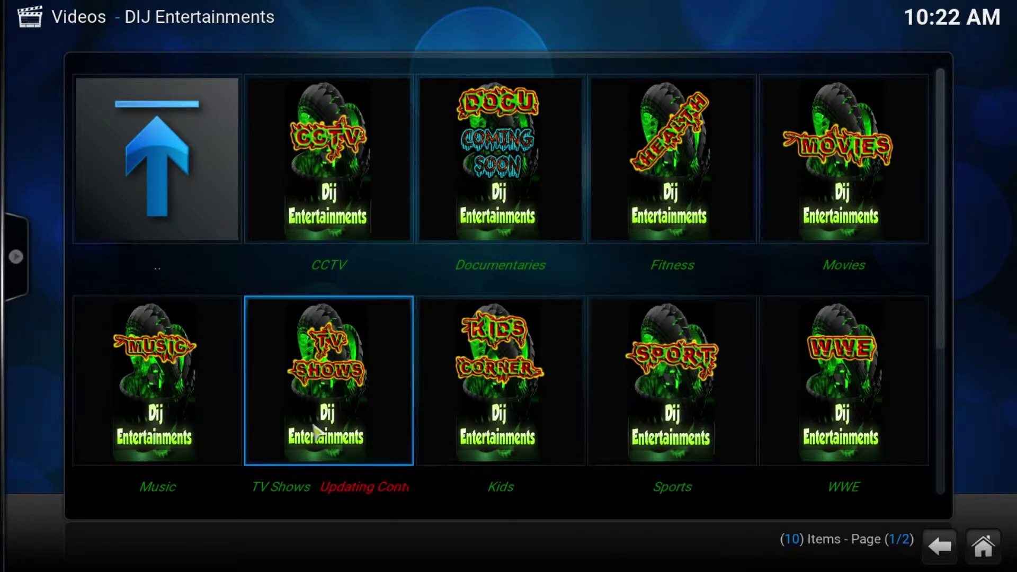
scroll(317, 427, down, 1)
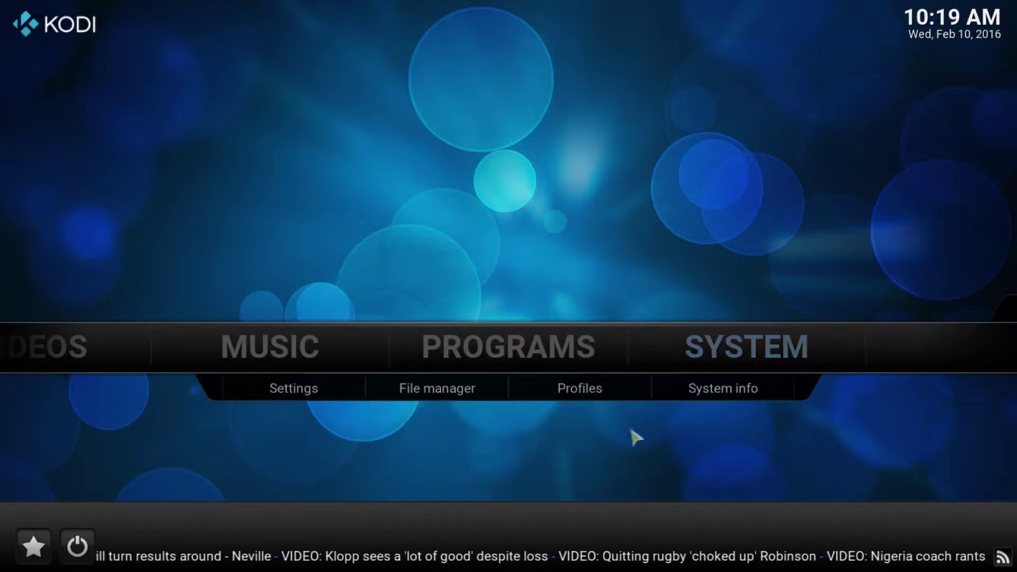
click(409, 390)
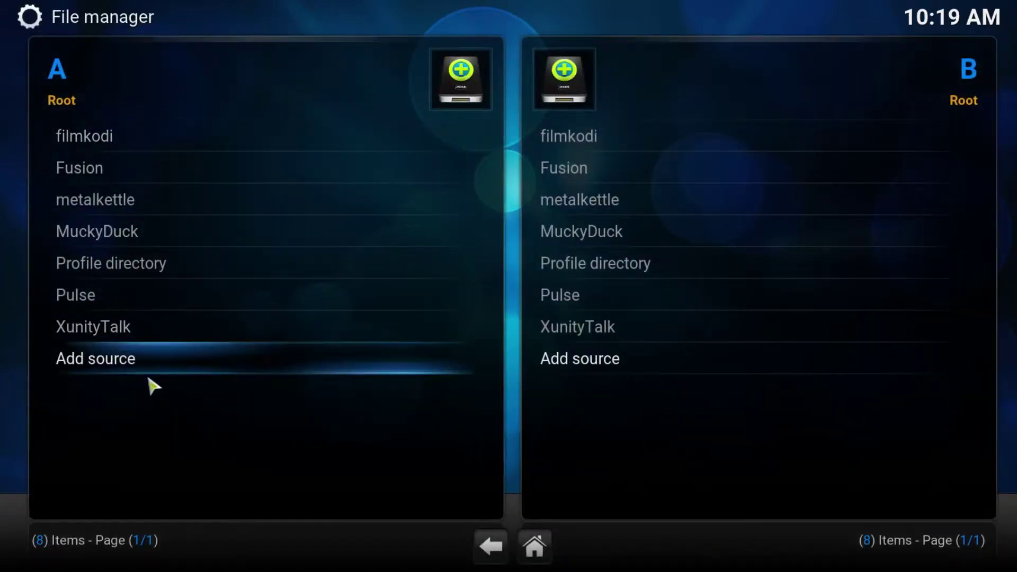
click(130, 371)
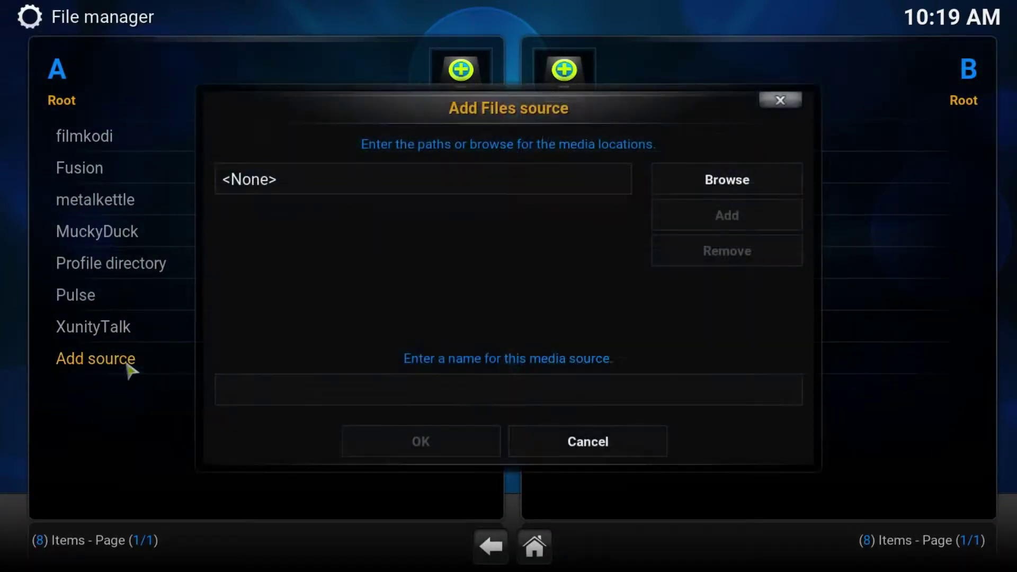
click(357, 191)
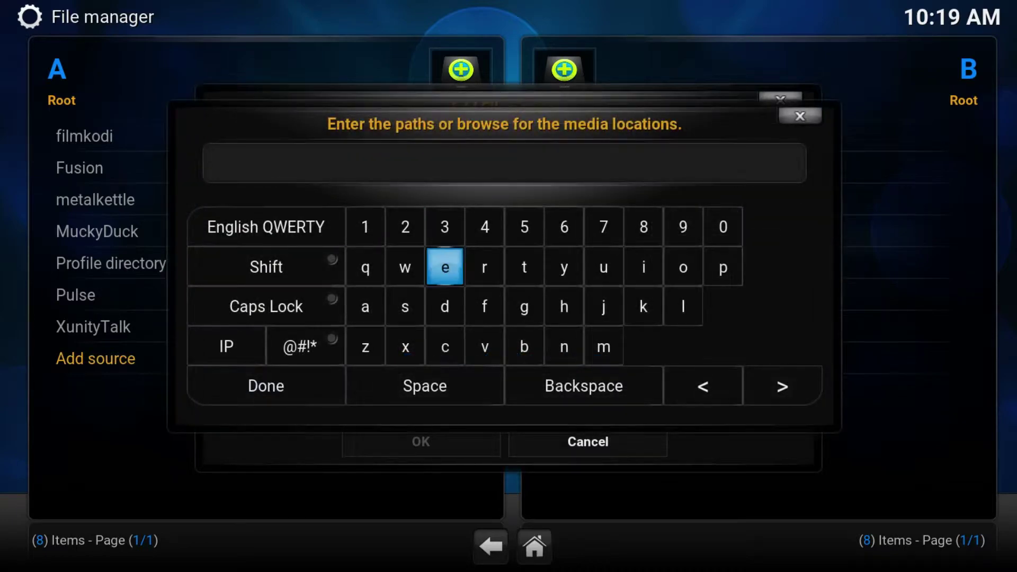
text(http://dijentertainments.co.uk/repo/)
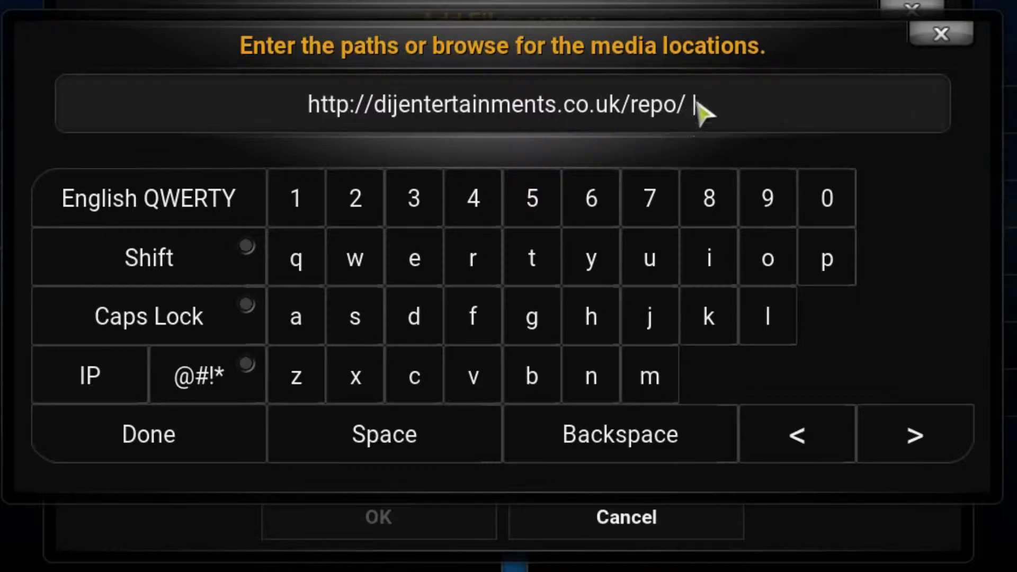
key(BackSpace)
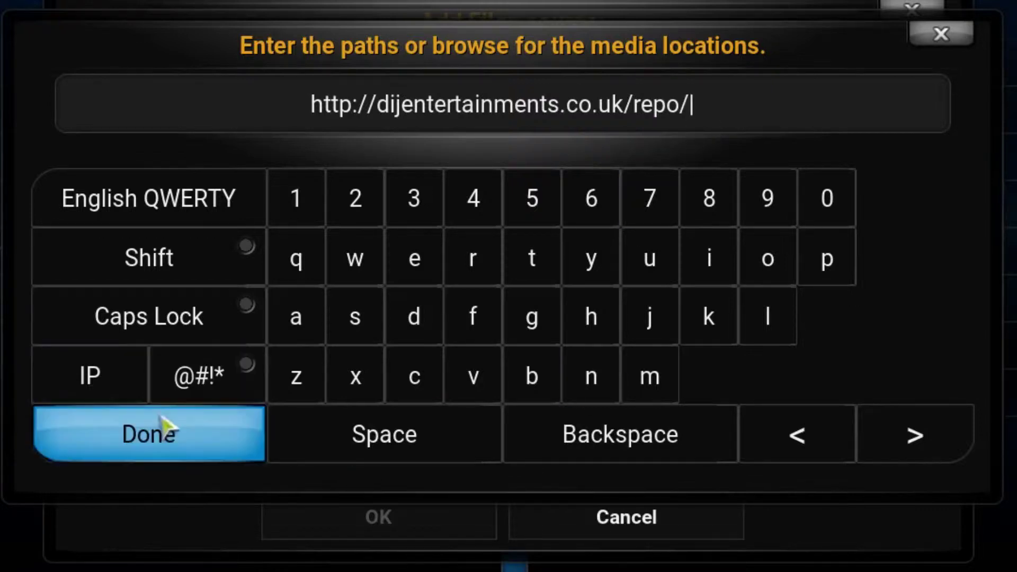
click(150, 442)
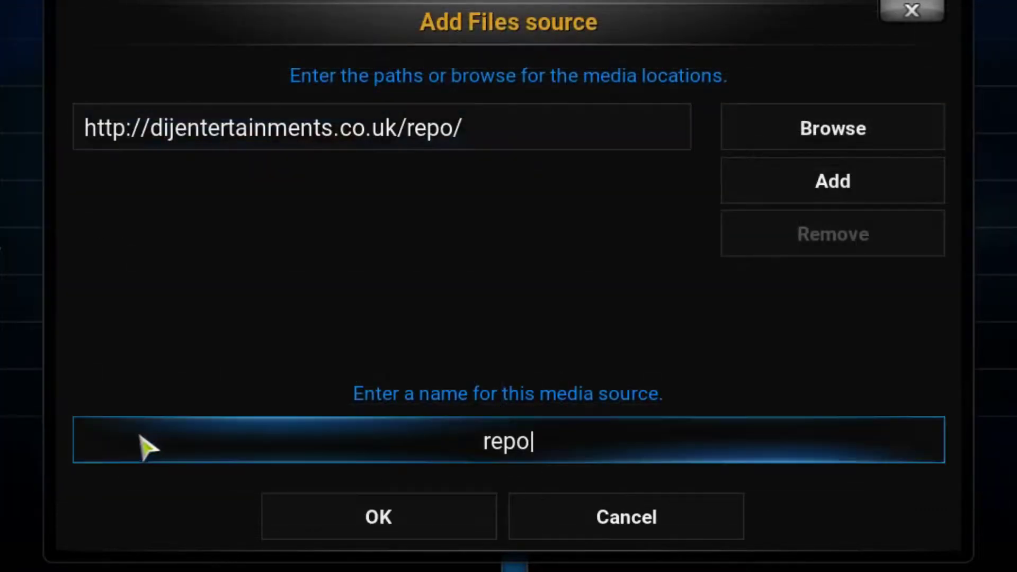
- Name the new source DIJ instead of repo and save it
click(545, 453)
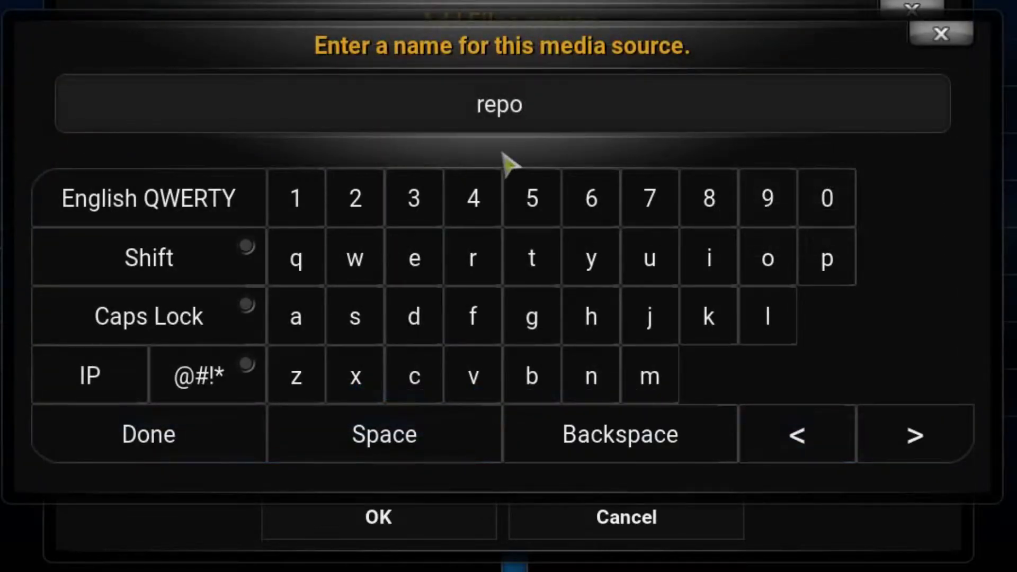
key(BackSpace)
key(BackSpace)
key(BackSpace)
key(BackSpace)
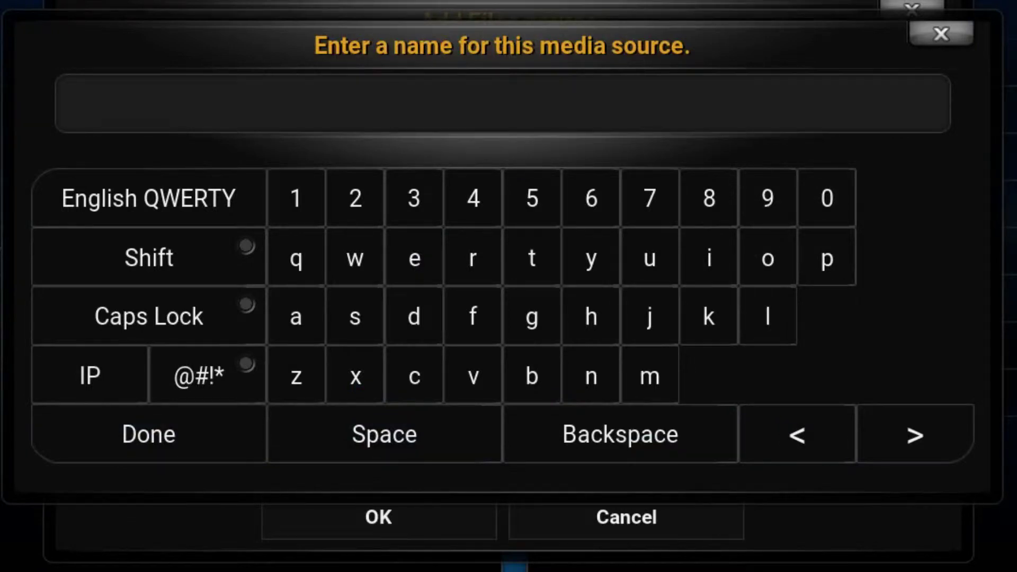
key(Down)
text(IJ)
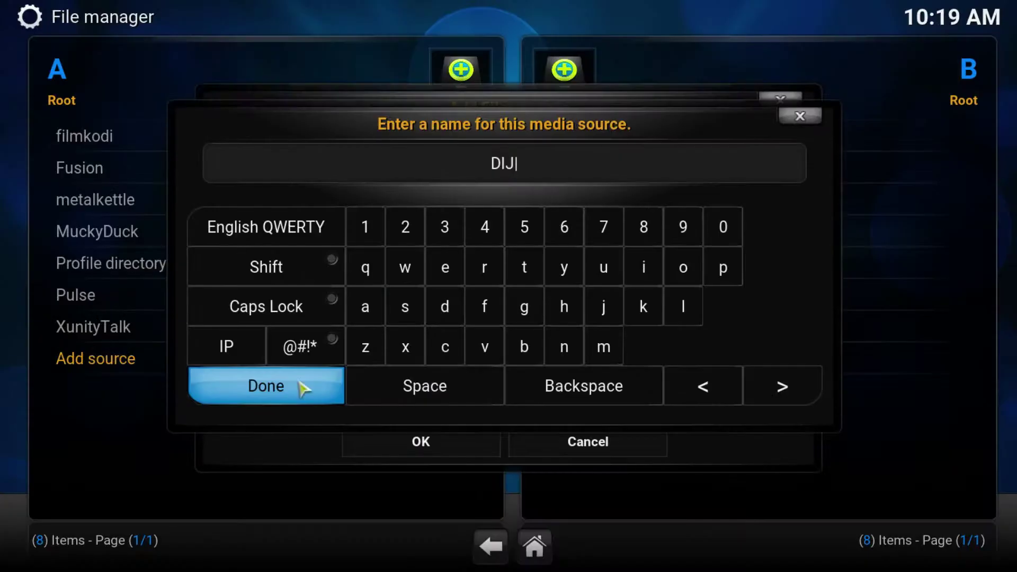
click(252, 422)
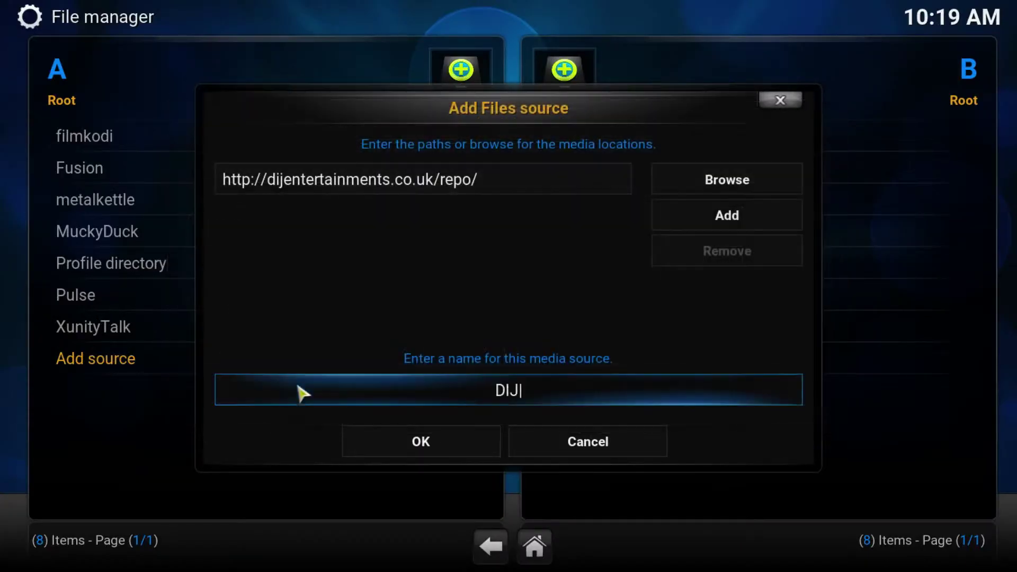
click(437, 451)
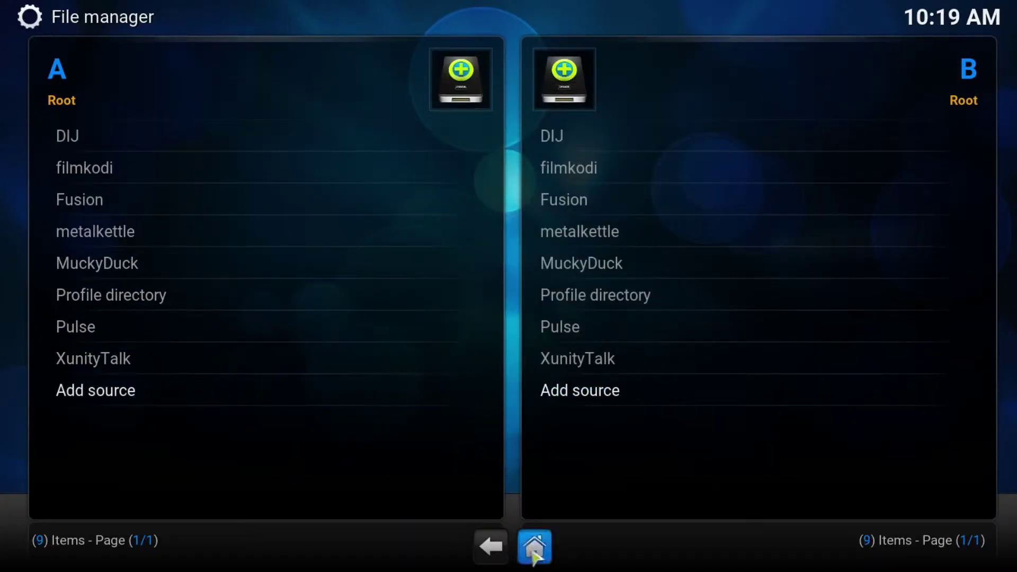
- Install repository.Mr-Smiths-Repo-1.0.zip from the DIJ source through Settings > Add-ons
click(549, 554)
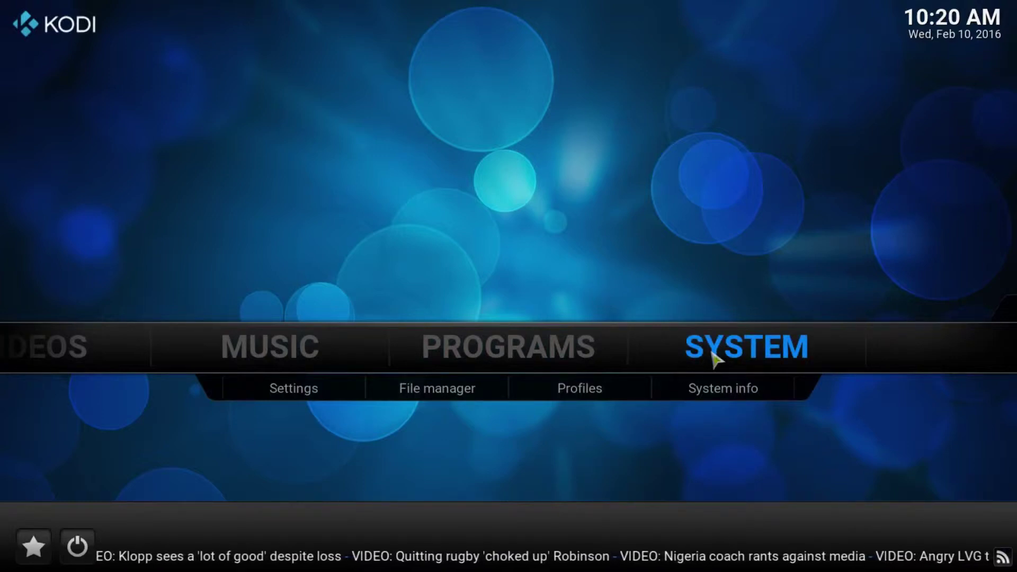
click(712, 355)
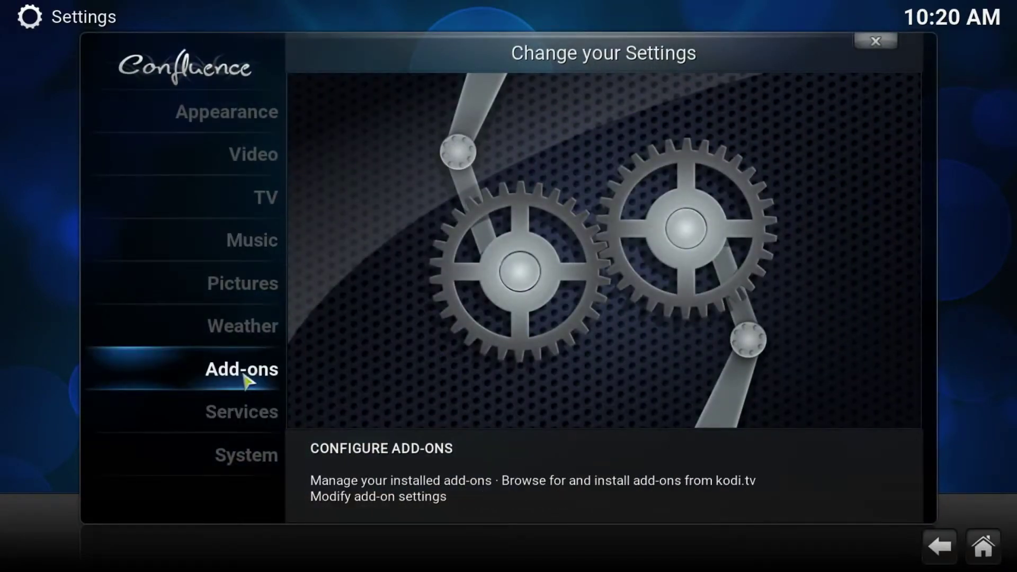
click(246, 380)
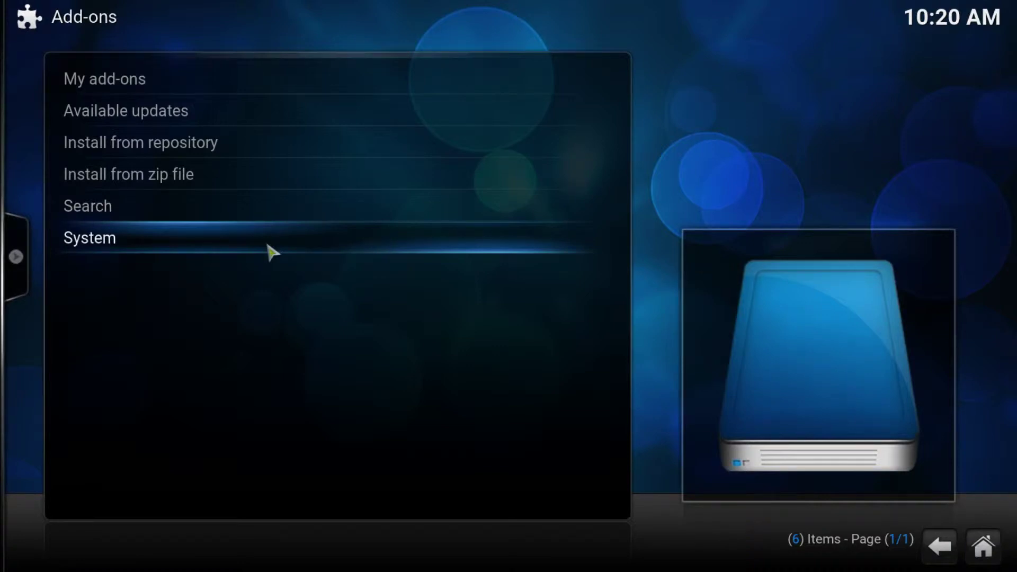
click(201, 179)
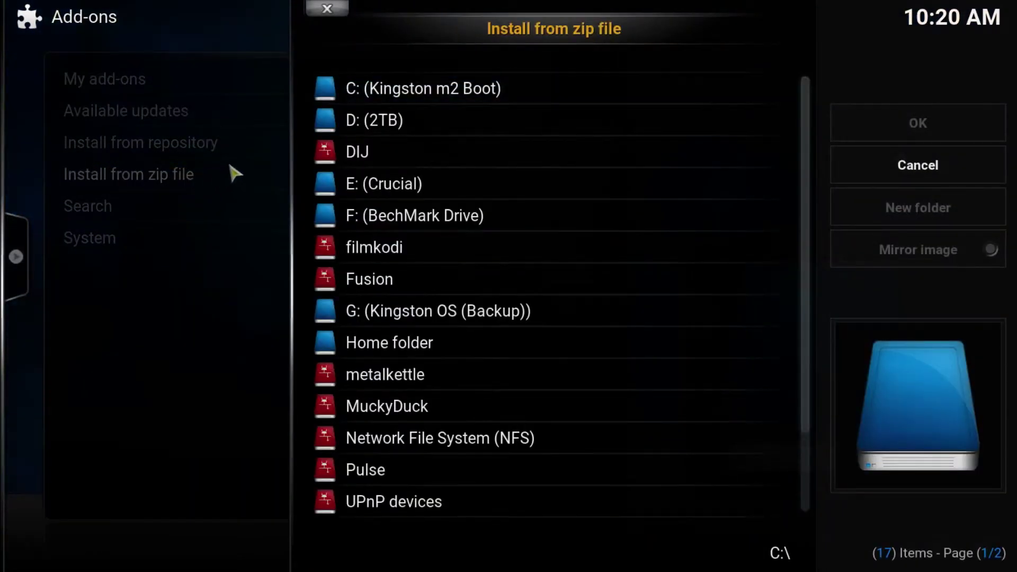
click(362, 161)
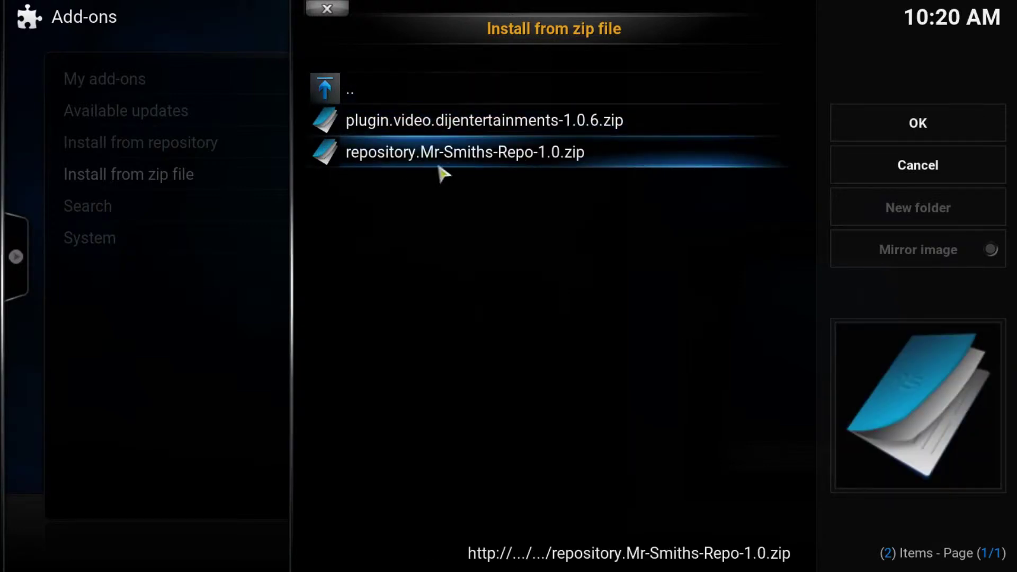
click(391, 161)
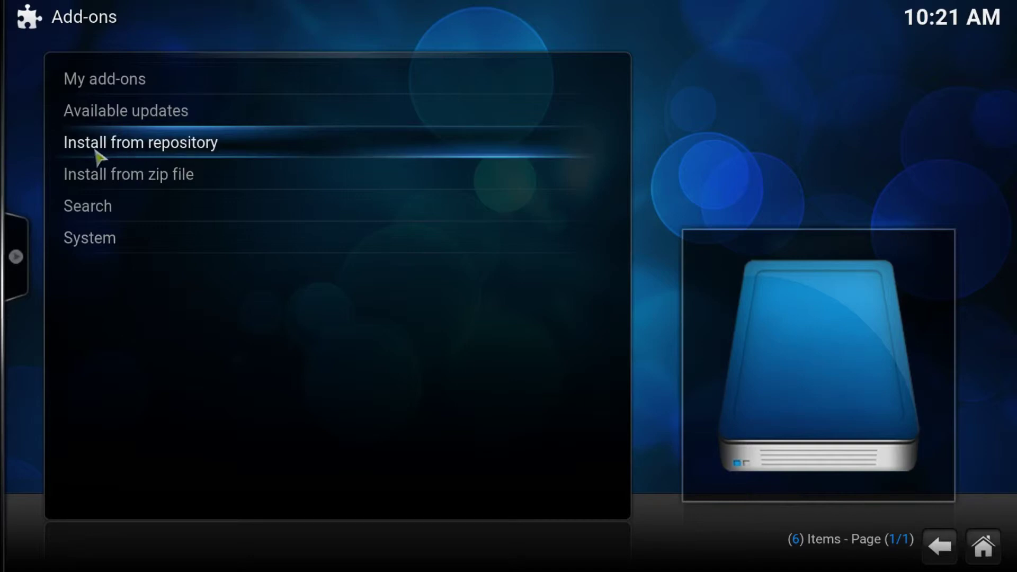
- Open the DIJ Entertainments add-on under Mr-Smiths-Repo's video add-ons
click(156, 146)
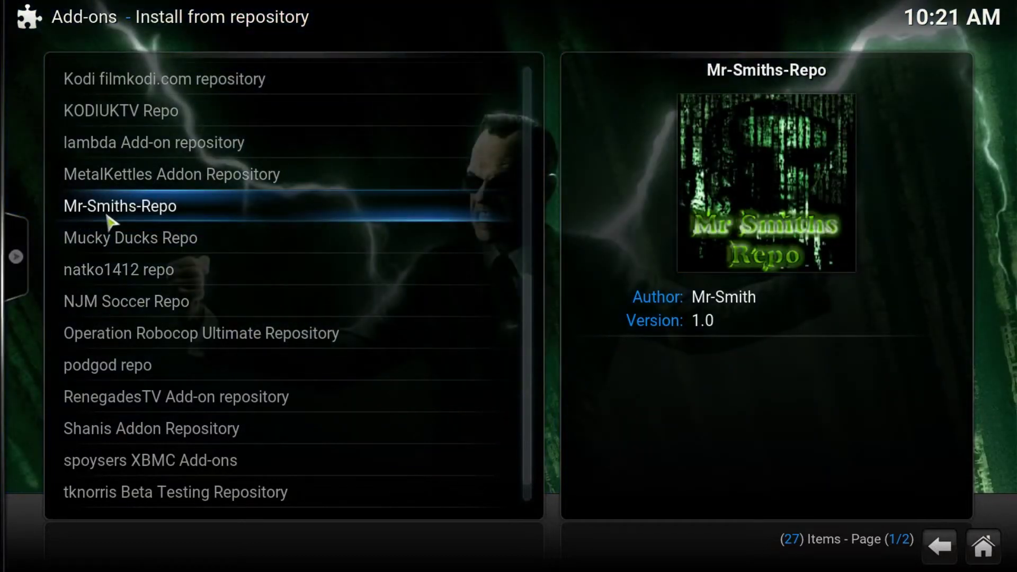
click(141, 213)
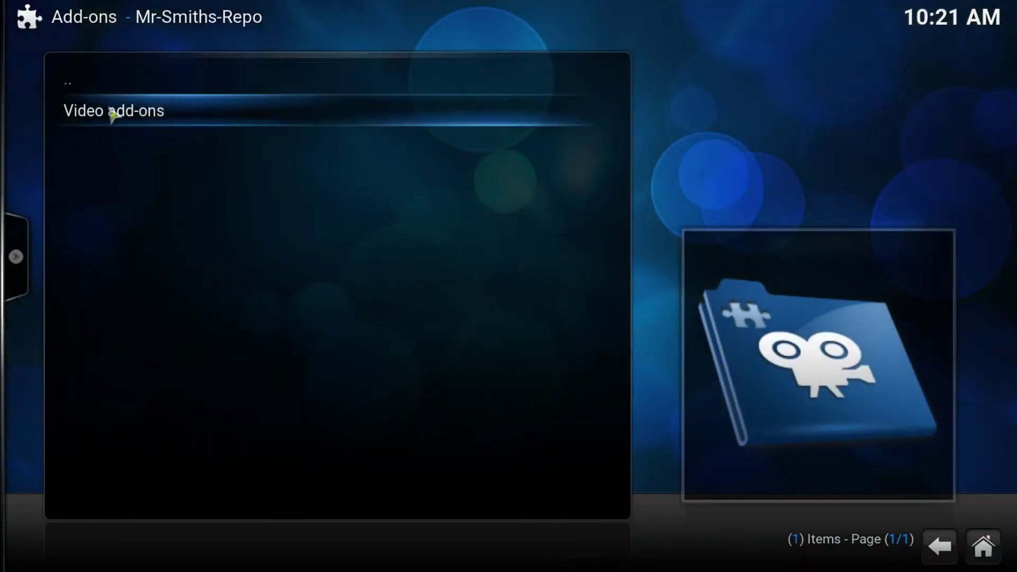
click(112, 112)
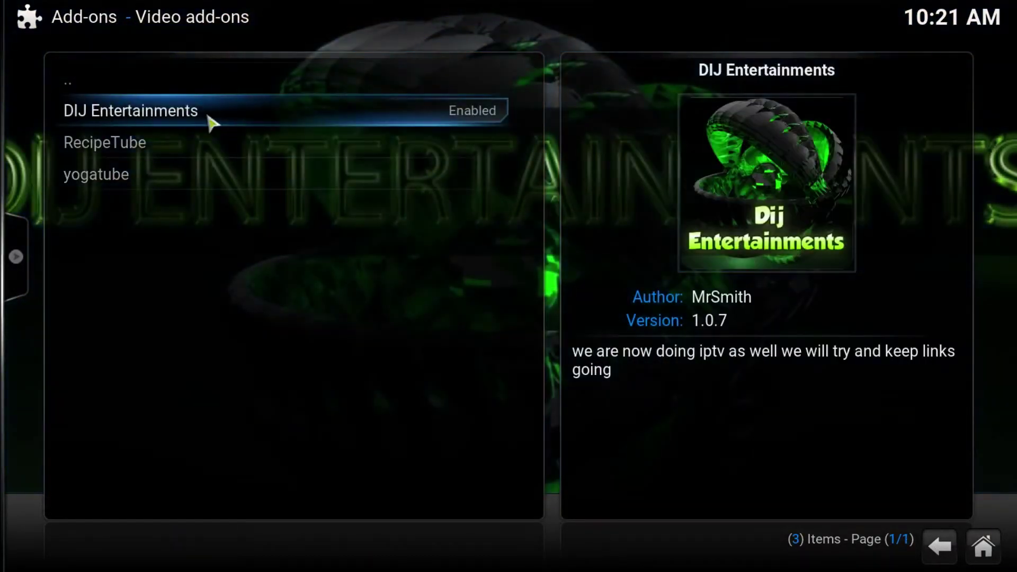
click(202, 111)
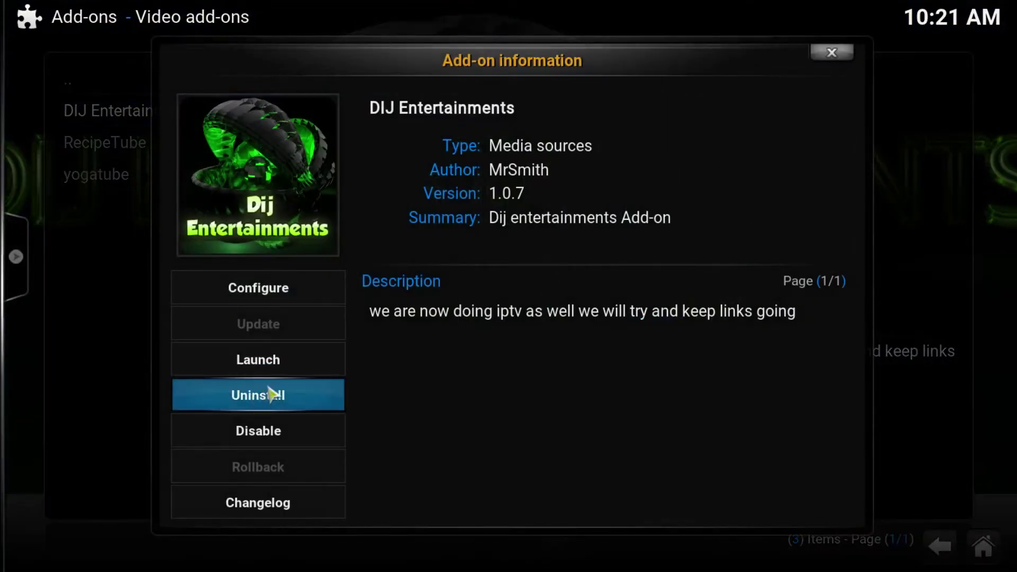
- Uninstall DIJ Entertainments with confirmation, then install it again
click(278, 392)
click(443, 338)
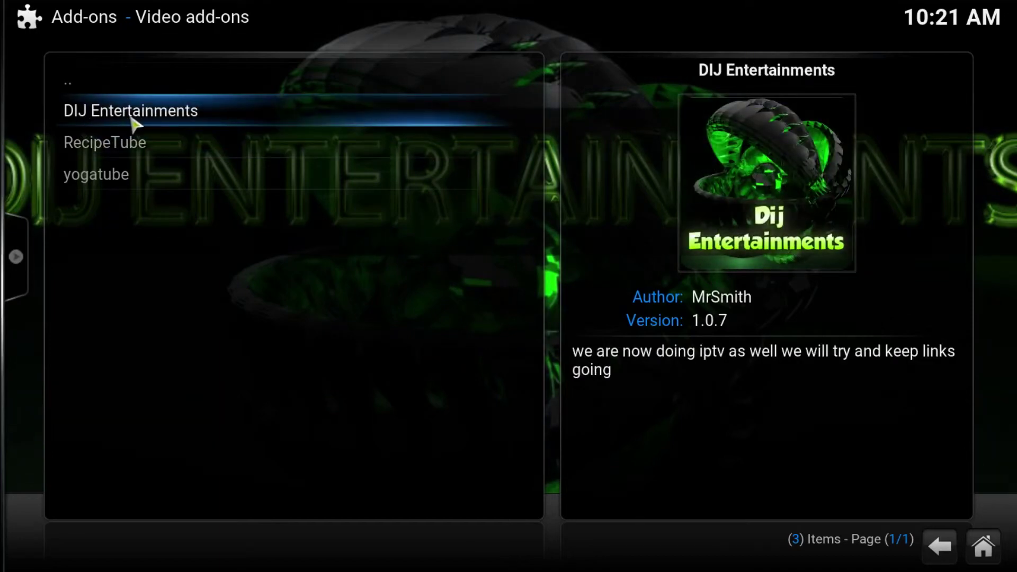
click(134, 118)
click(267, 393)
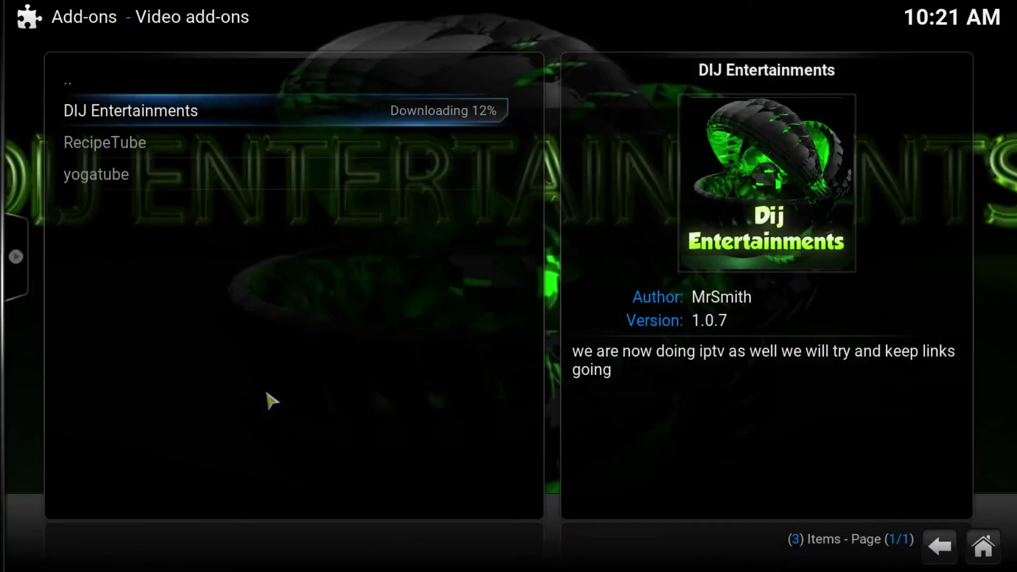